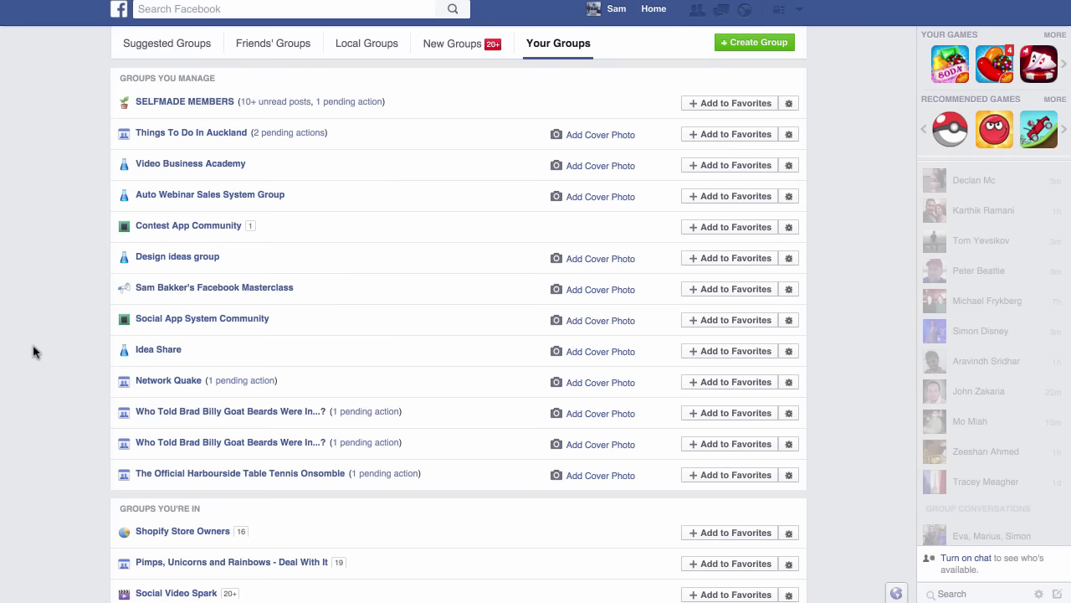
Browse the Shopify Store Owners group's Discussion feed down past the pinned post, then return to the top
{"action": "scroll", "coordinate": [33, 352], "scroll_direction": "down", "scroll_amount": 3}
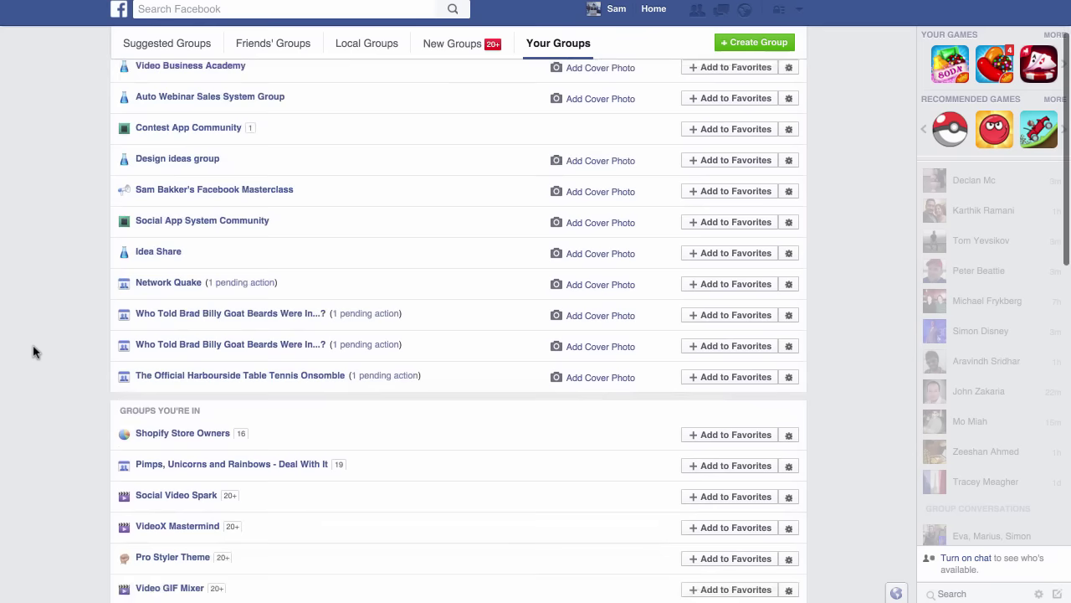
{"action": "mouse_move", "coordinate": [178, 426]}
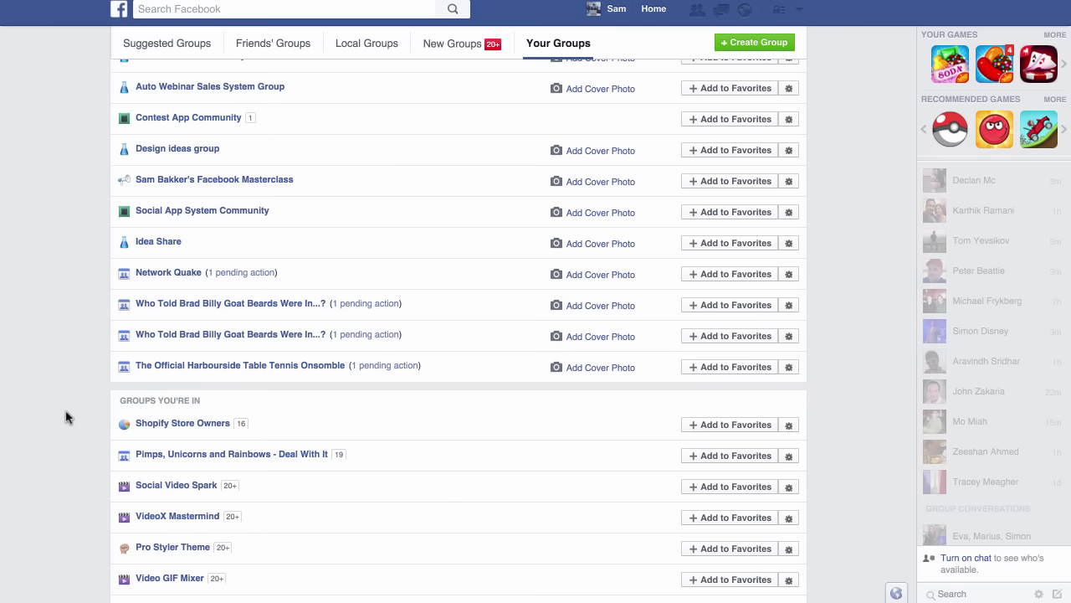
{"action": "scroll", "coordinate": [67, 417], "scroll_direction": "down", "scroll_amount": 5}
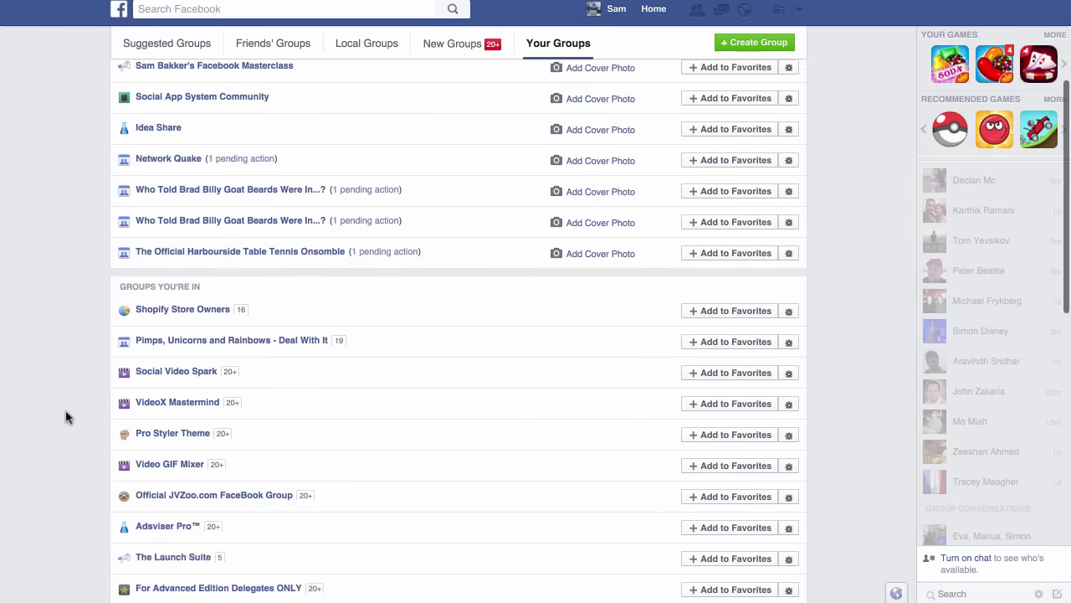
{"action": "scroll", "coordinate": [67, 416], "scroll_direction": "down", "scroll_amount": 2}
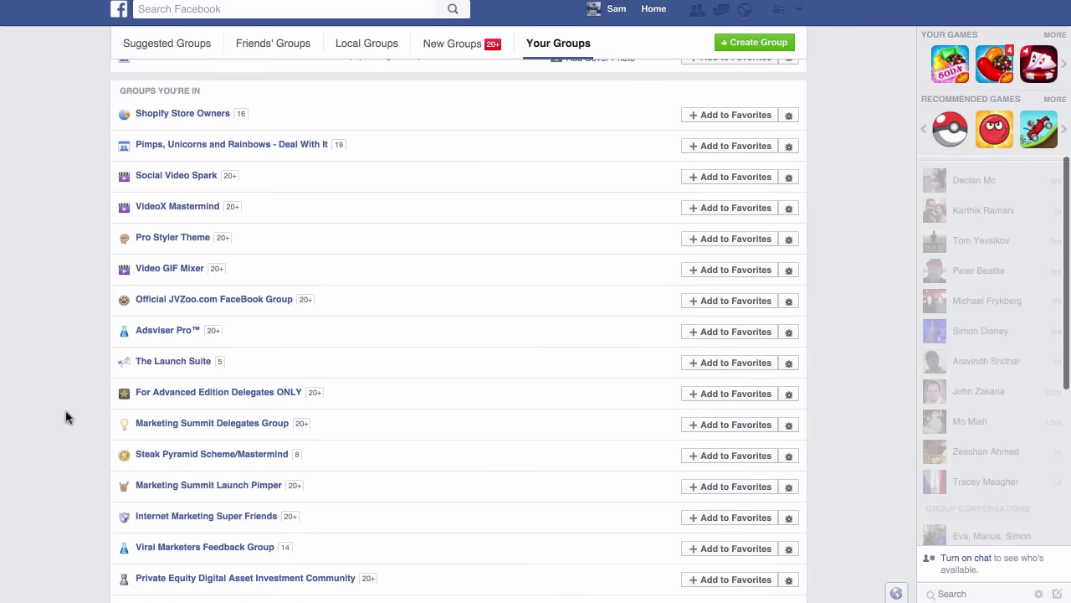
{"action": "scroll", "coordinate": [67, 416], "scroll_direction": "down", "scroll_amount": 2}
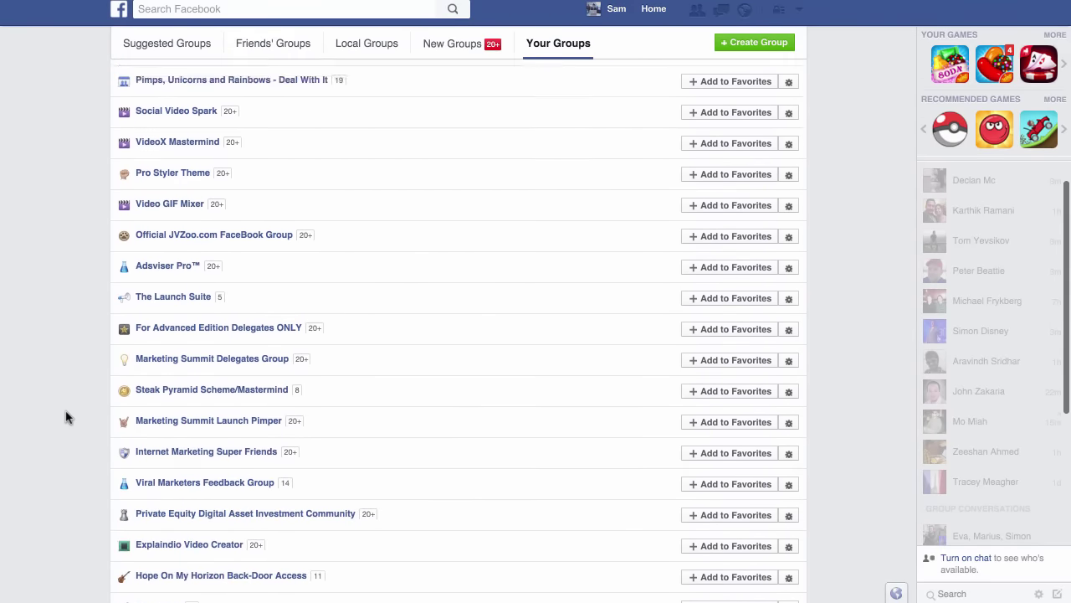
{"action": "scroll", "coordinate": [67, 416], "scroll_direction": "up", "scroll_amount": 10}
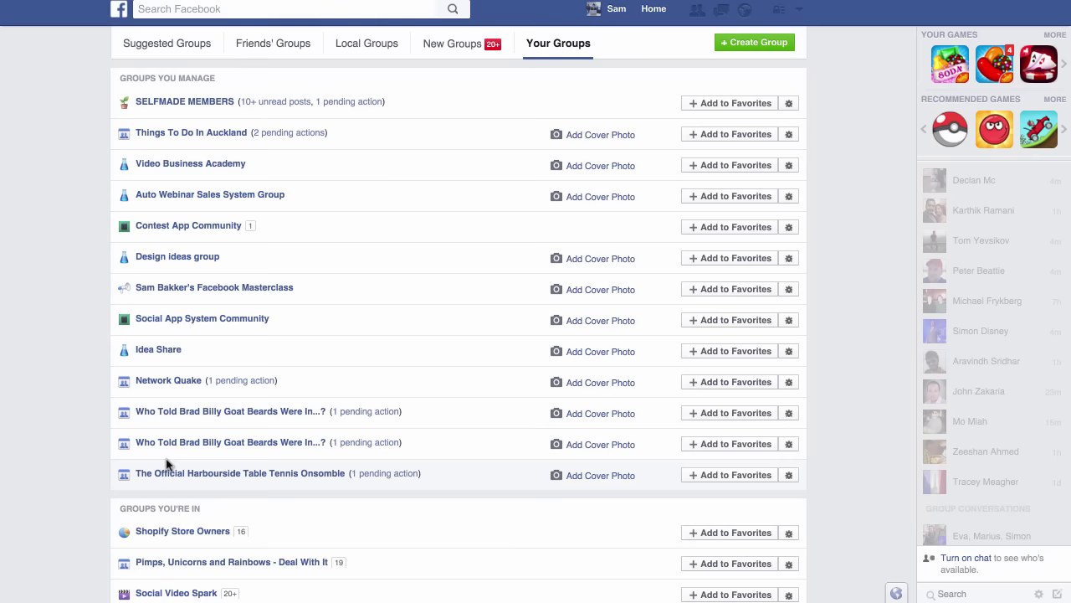
{"action": "scroll", "coordinate": [94, 341], "scroll_direction": "down", "scroll_amount": 1}
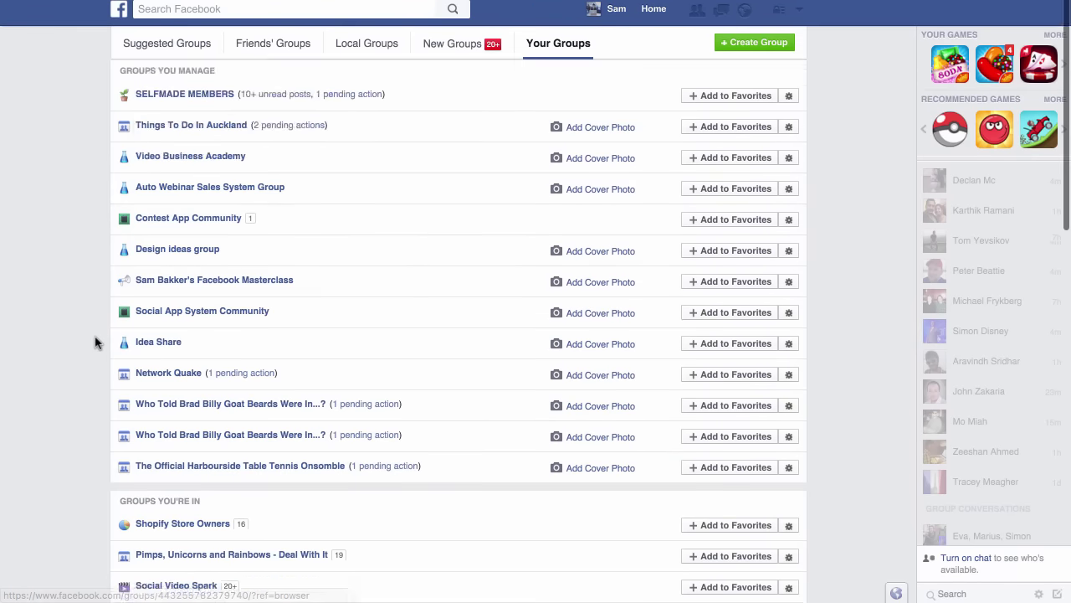
{"action": "scroll", "coordinate": [94, 341], "scroll_direction": "down", "scroll_amount": 5}
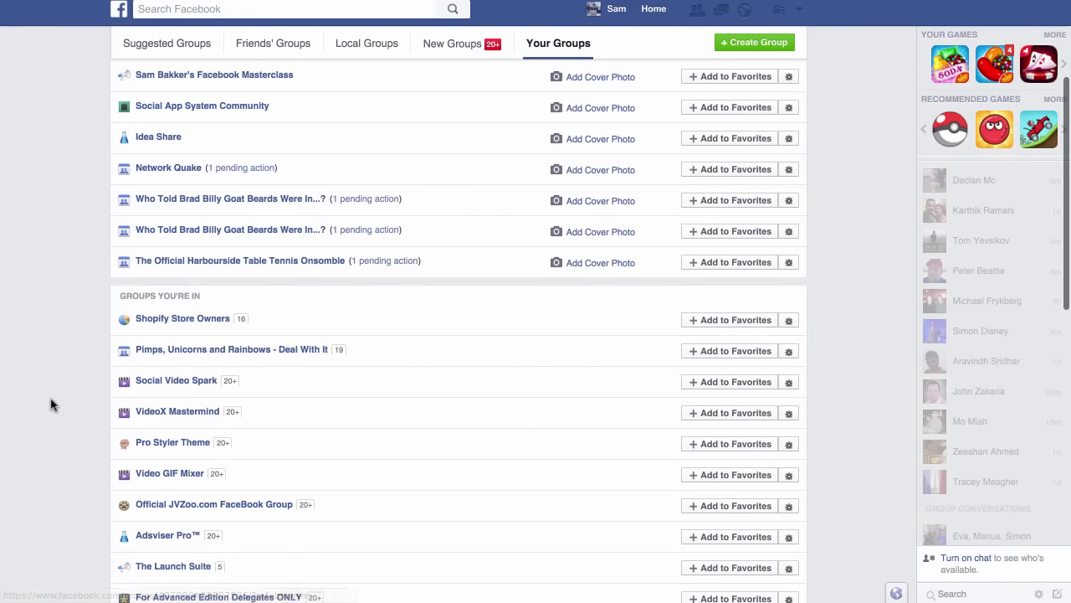
{"action": "scroll", "coordinate": [50, 405], "scroll_direction": "up", "scroll_amount": 5}
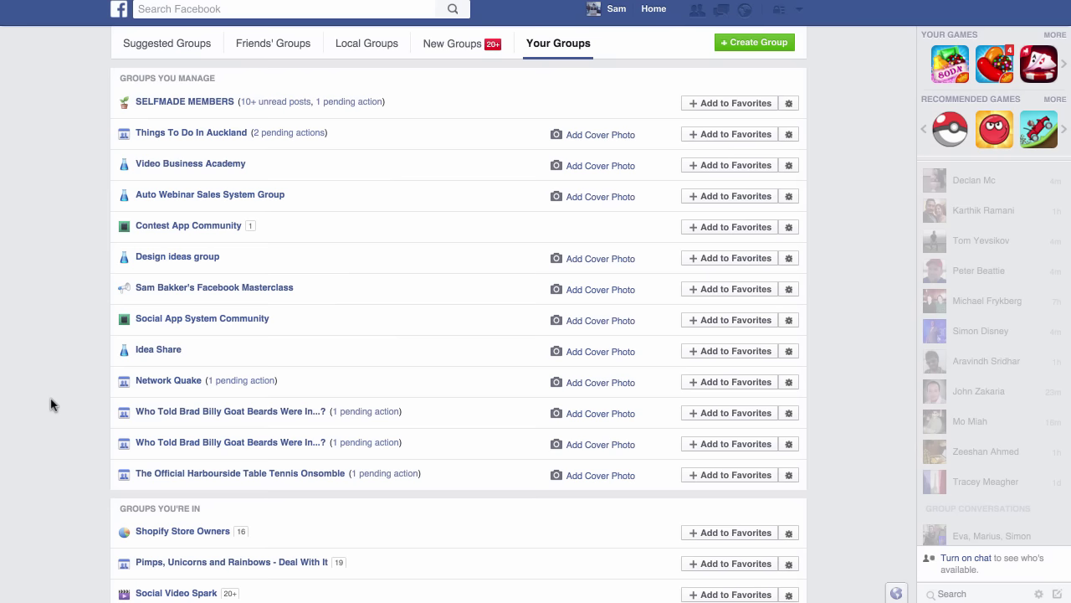
{"action": "scroll", "coordinate": [50, 405], "scroll_direction": "down", "scroll_amount": 4}
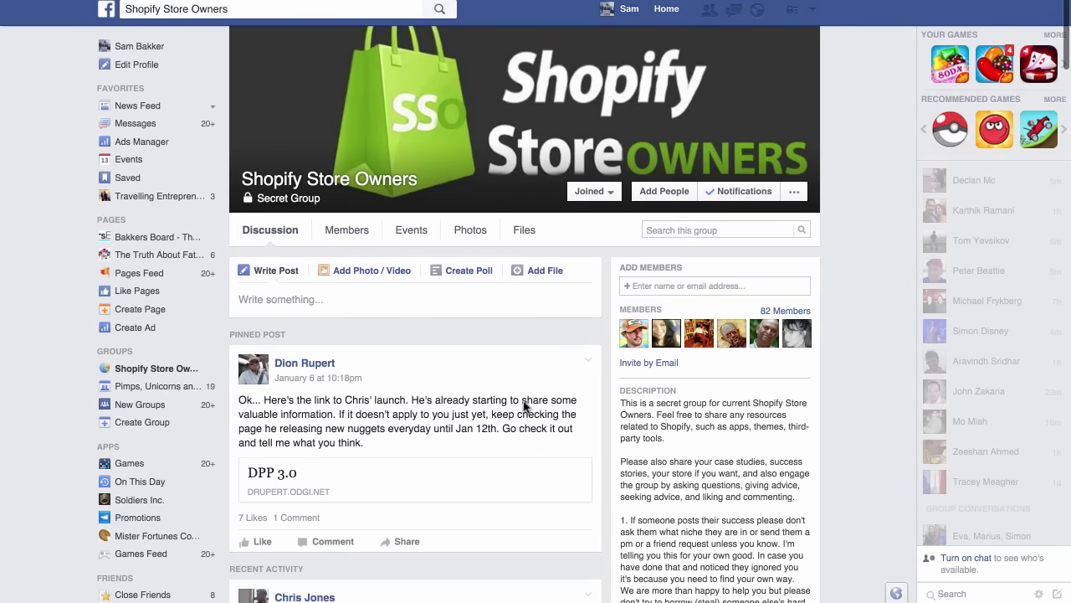
{"action": "scroll", "coordinate": [598, 392], "scroll_direction": "down", "scroll_amount": 3}
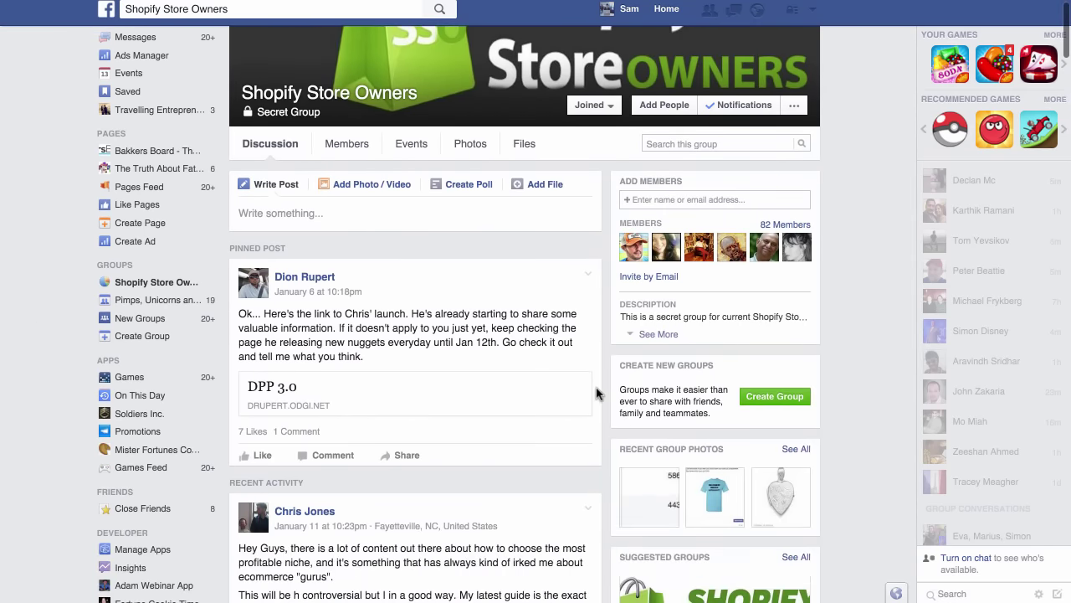
{"action": "scroll", "coordinate": [598, 392], "scroll_direction": "down", "scroll_amount": 3}
{"action": "scroll", "coordinate": [598, 393], "scroll_direction": "down", "scroll_amount": 2}
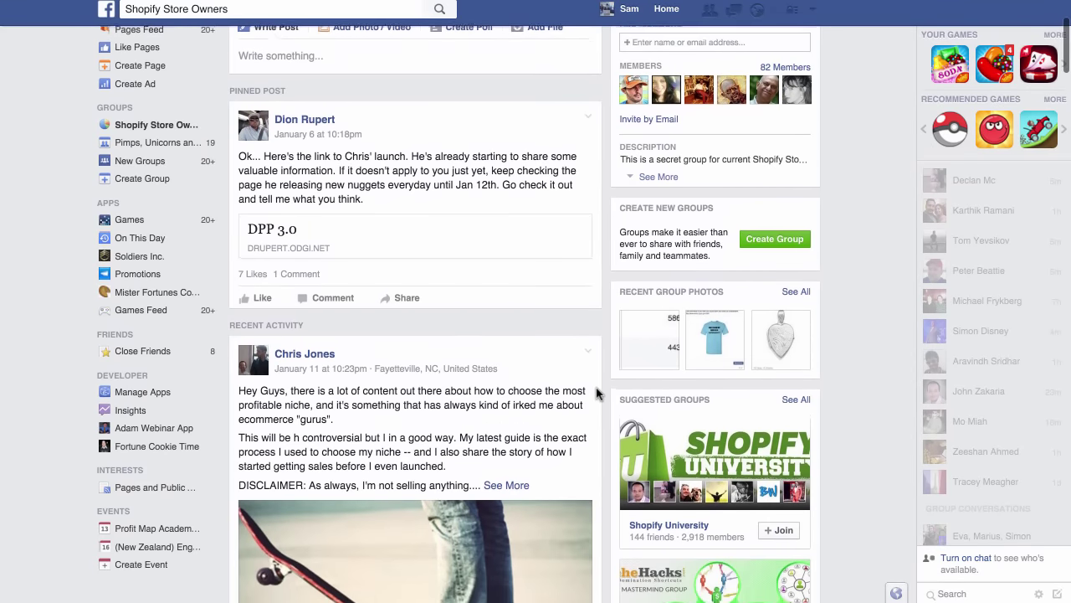
{"action": "scroll", "coordinate": [597, 393], "scroll_direction": "up", "scroll_amount": 5}
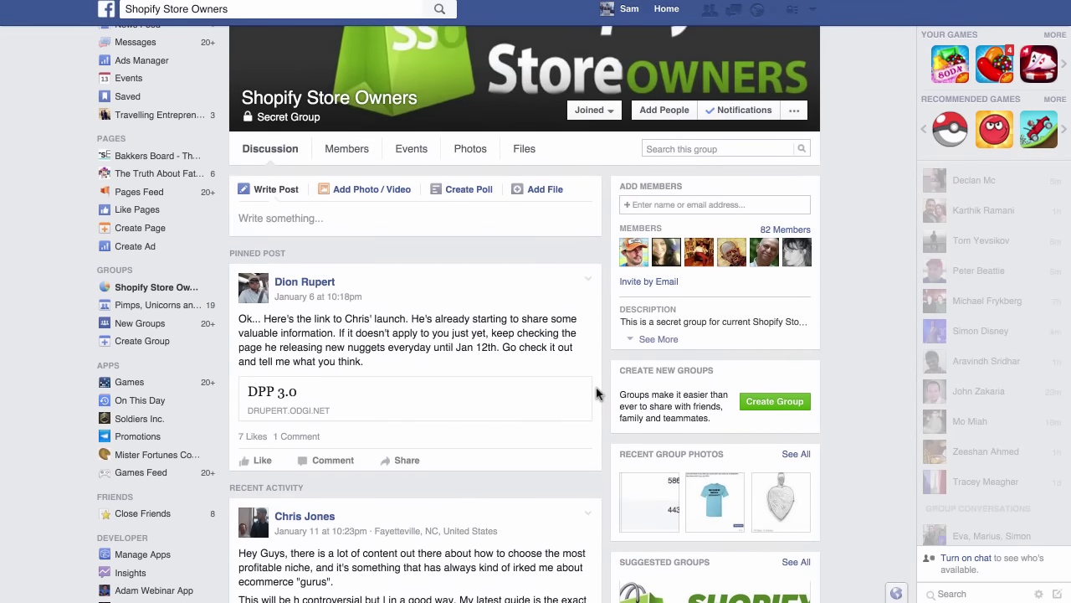
{"action": "scroll", "coordinate": [598, 393], "scroll_direction": "down", "scroll_amount": 5}
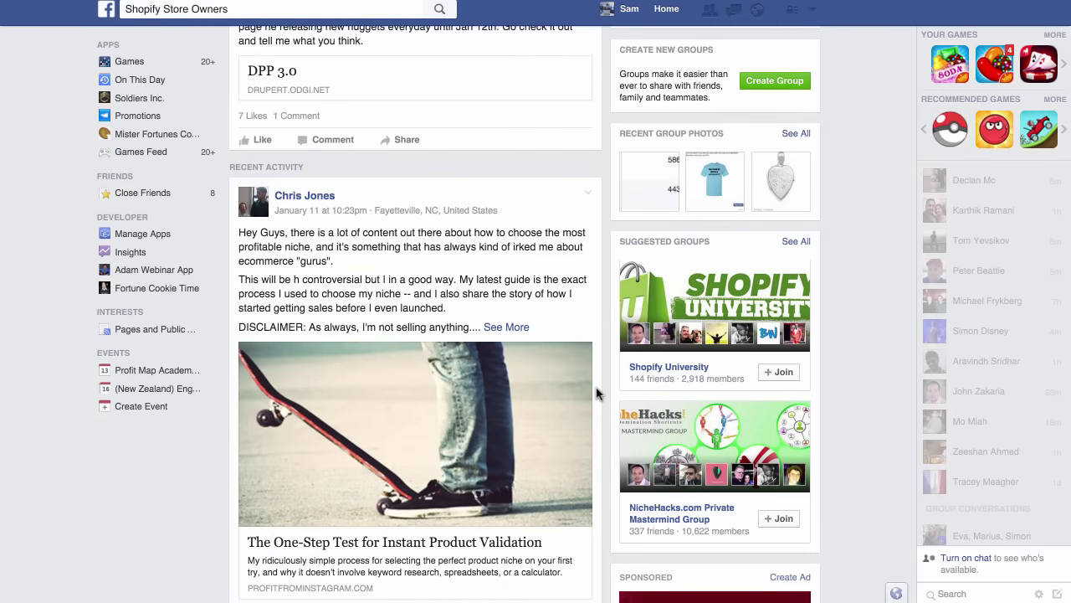
{"action": "scroll", "coordinate": [598, 393], "scroll_direction": "down", "scroll_amount": 2}
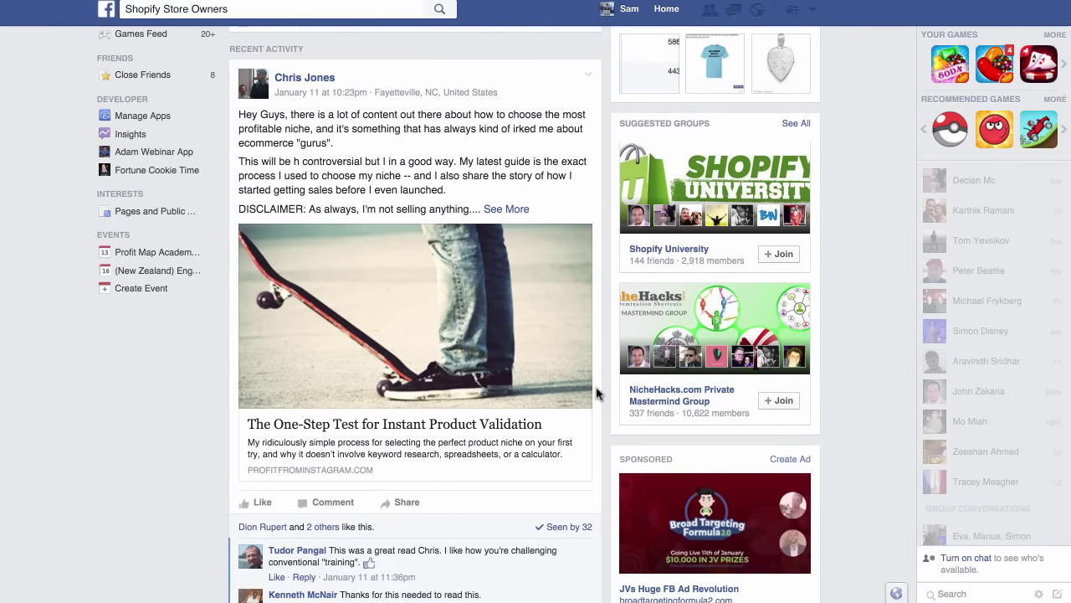
{"action": "scroll", "coordinate": [598, 393], "scroll_direction": "up", "scroll_amount": 7}
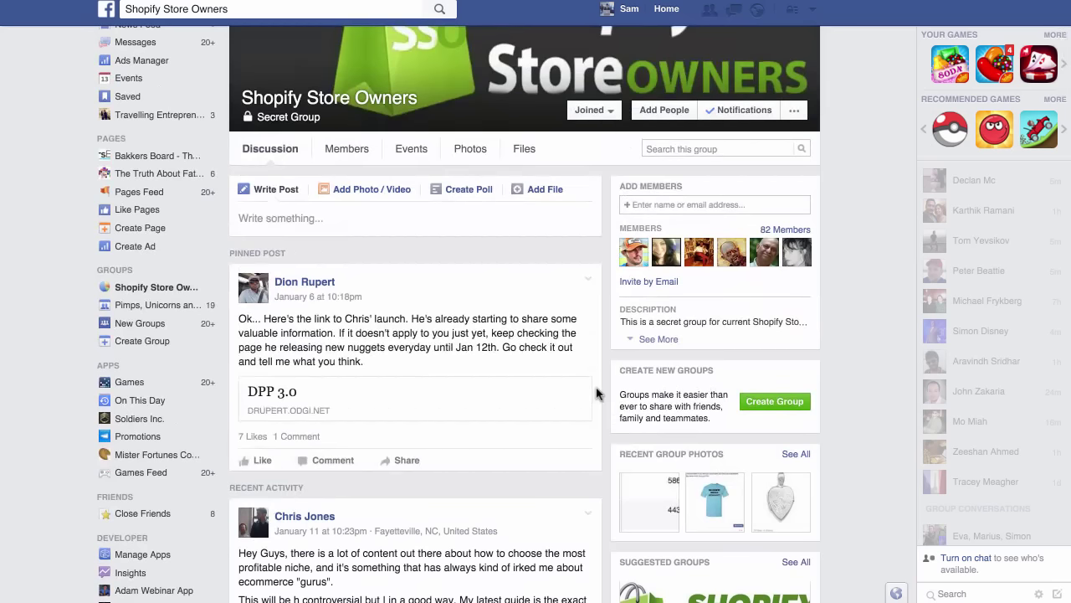
{"action": "scroll", "coordinate": [597, 392], "scroll_direction": "down", "scroll_amount": 2}
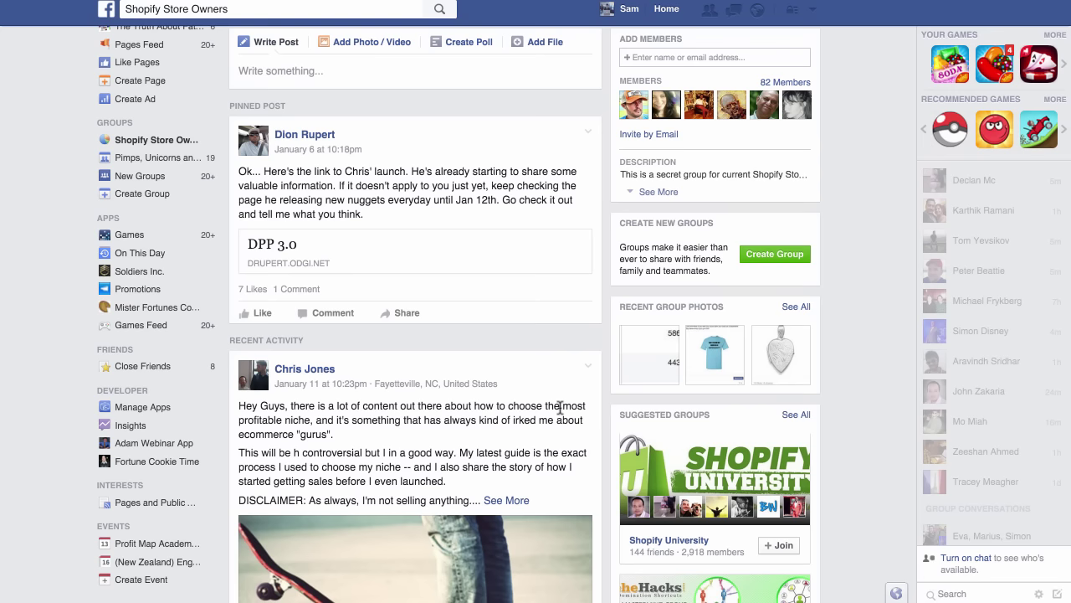
{"action": "scroll", "coordinate": [560, 408], "scroll_direction": "down", "scroll_amount": 10}
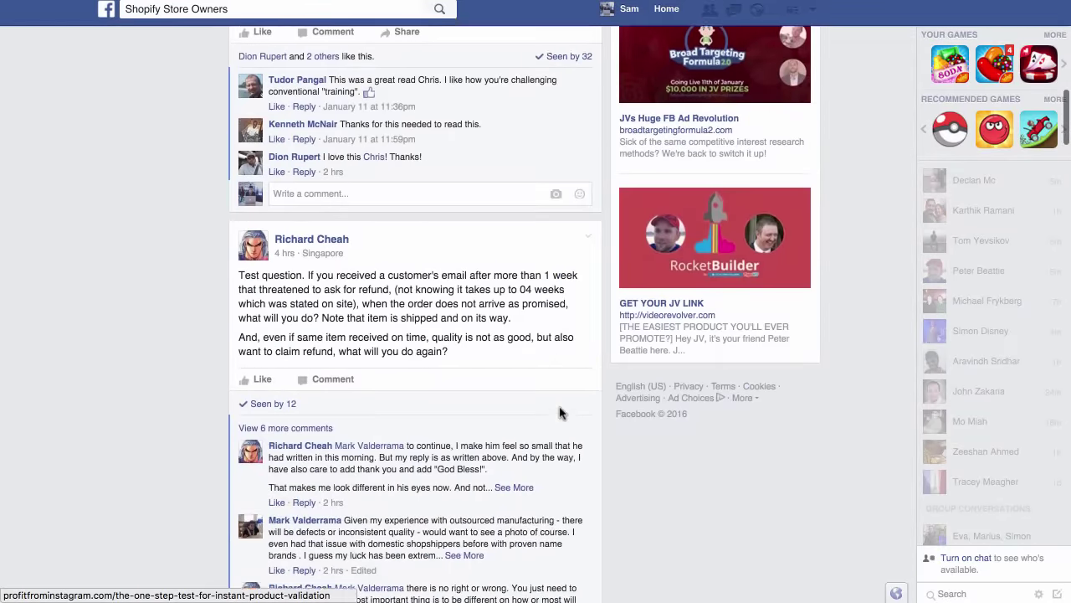
{"action": "scroll", "coordinate": [560, 412], "scroll_direction": "down", "scroll_amount": 4}
{"action": "scroll", "coordinate": [560, 412], "scroll_direction": "up", "scroll_amount": 10}
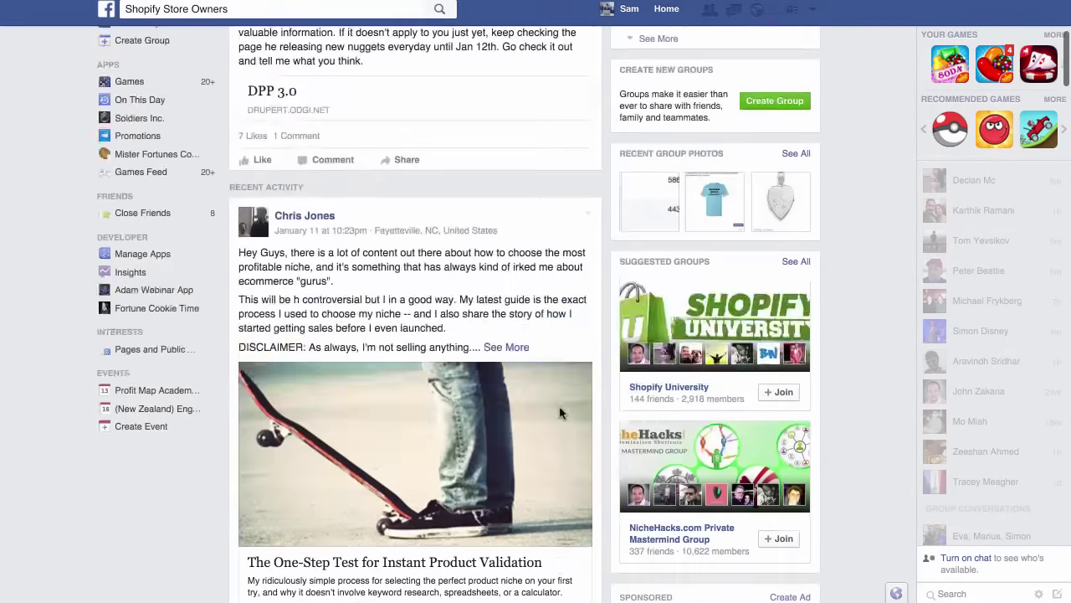
{"action": "scroll", "coordinate": [560, 412], "scroll_direction": "up", "scroll_amount": 5}
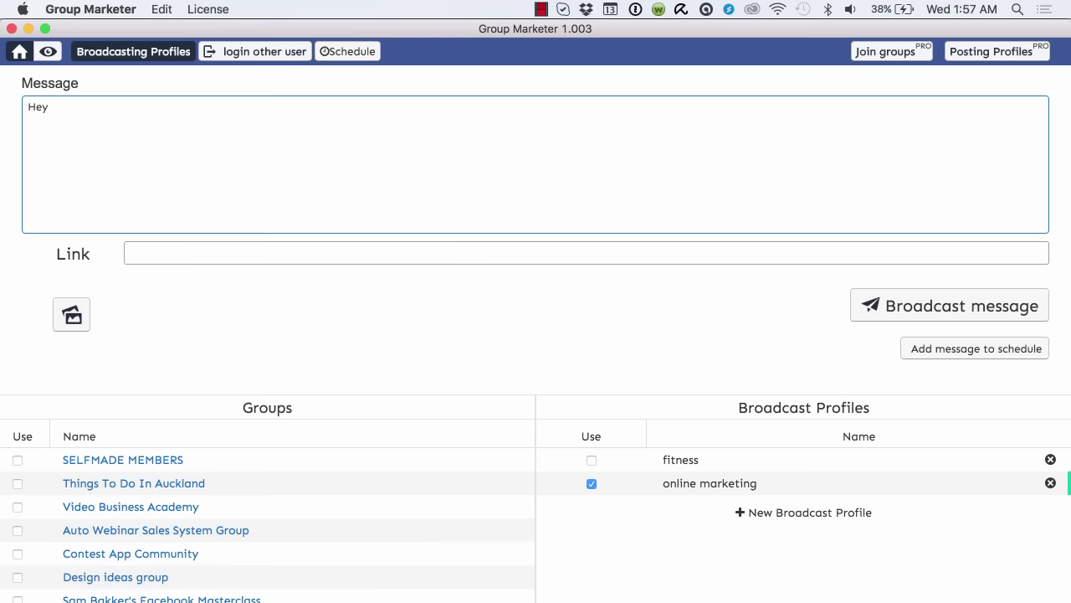
Delete the draft greeting from the Message box and maximise the Group Marketer window to full screen
{"action": "key", "text": "BackSpace"}
{"action": "key", "text": "BackSpace"}
{"action": "key", "text": "BackSpace"}
{"action": "left_click", "coordinate": [481, 289]}
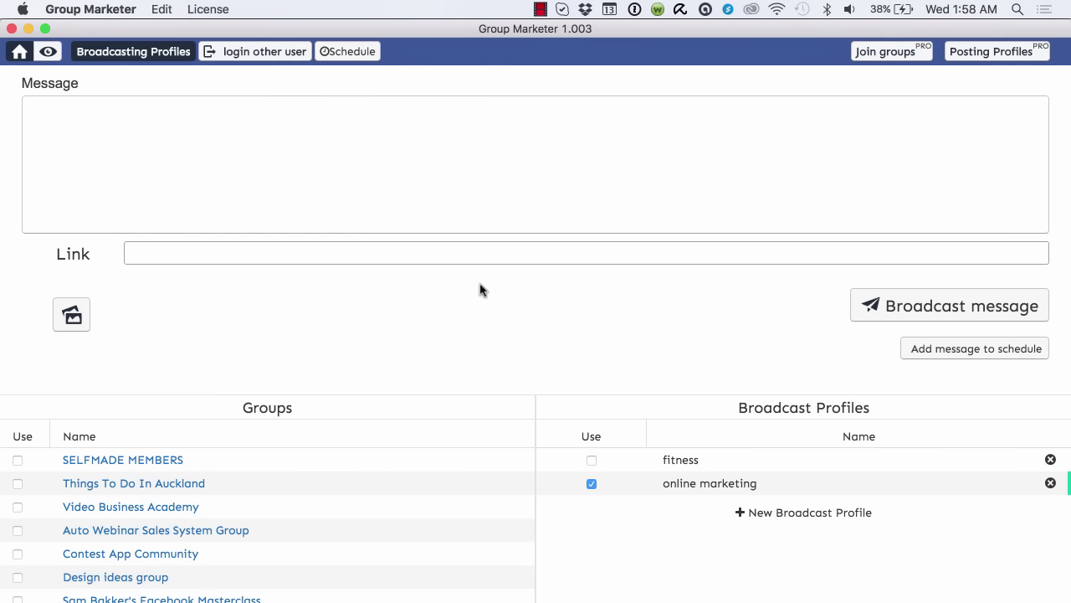
{"action": "left_click", "coordinate": [45, 28]}
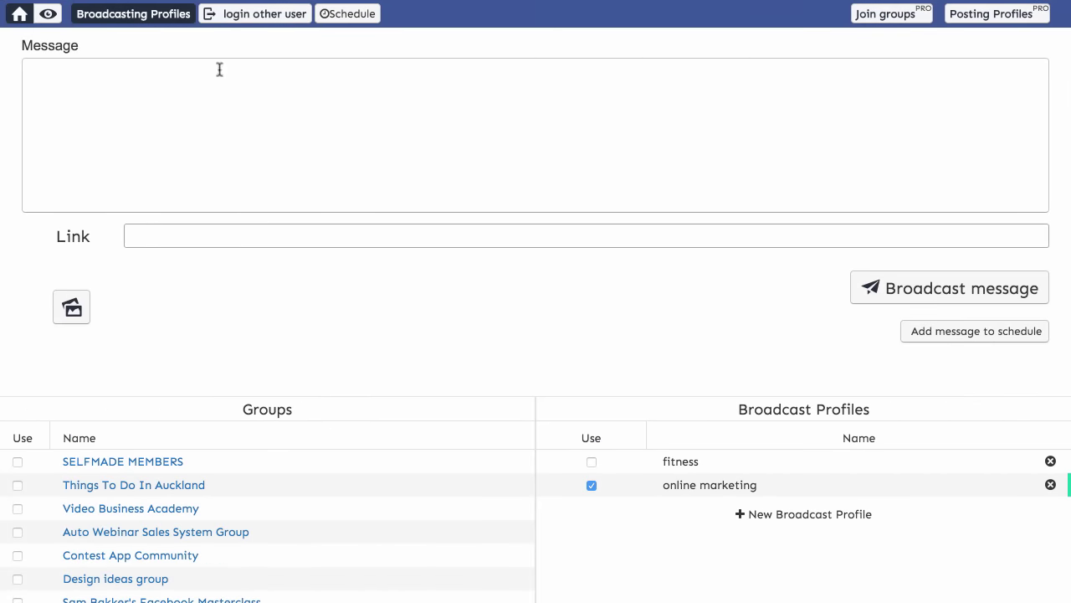
{"action": "left_click", "coordinate": [25, 50]}
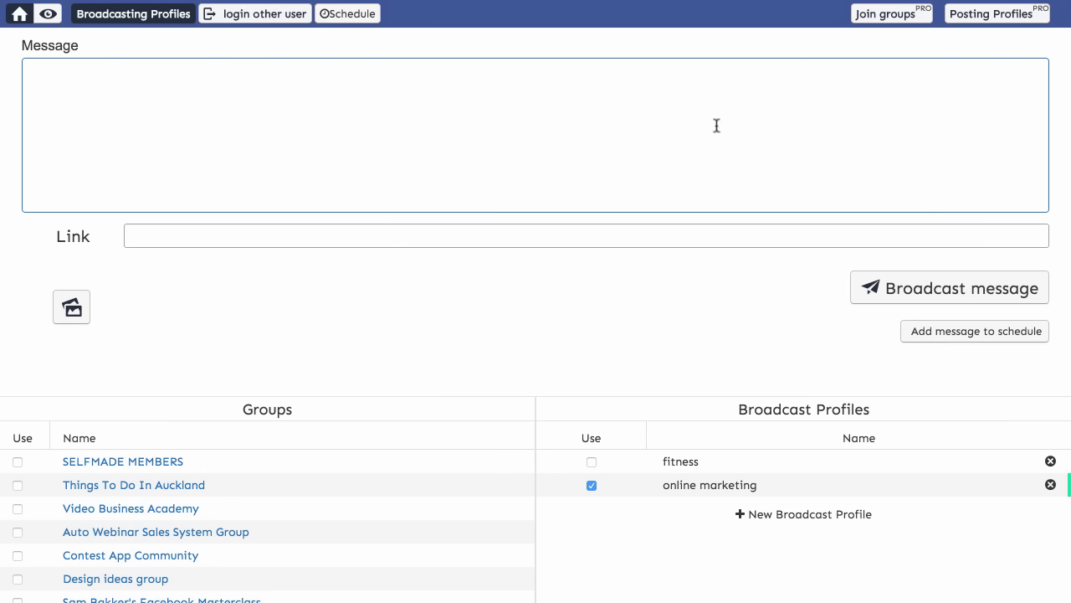
{"action": "left_click", "coordinate": [47, 13]}
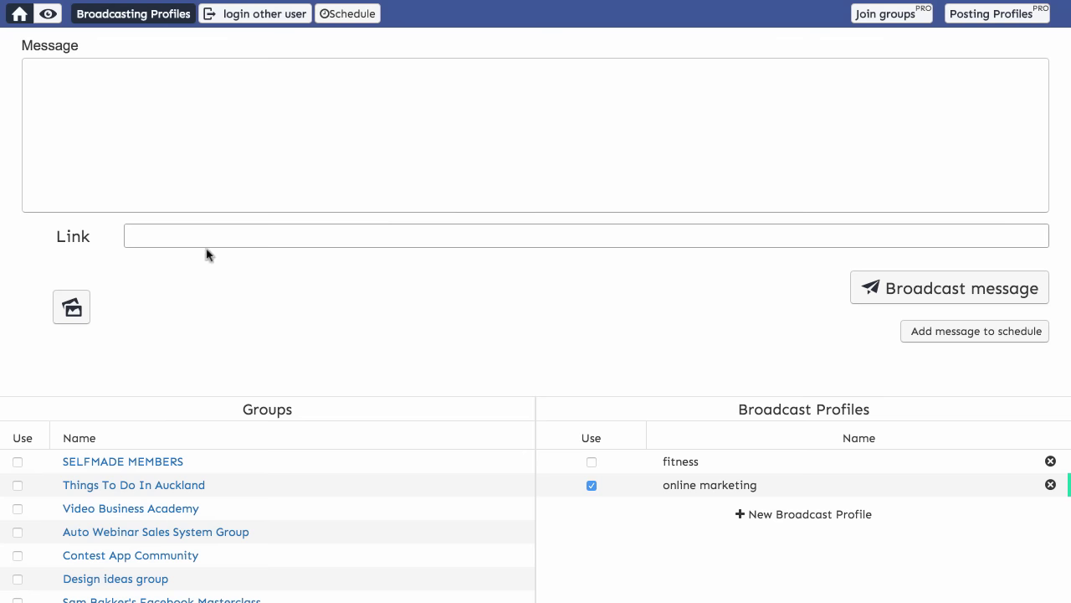
Tick Use for Auto Webinar Sales System Group, Social Video Spark and VideoX Mastermind
{"action": "scroll", "coordinate": [295, 444], "scroll_direction": "down", "scroll_amount": 3}
{"action": "scroll", "coordinate": [295, 446], "scroll_direction": "up", "scroll_amount": 4}
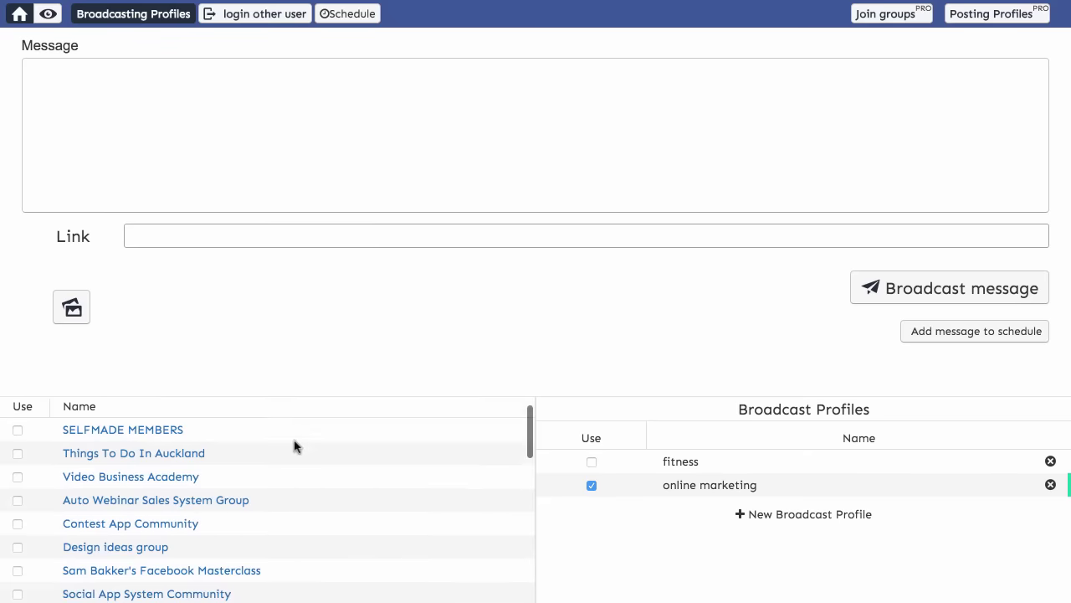
{"action": "scroll", "coordinate": [295, 446], "scroll_direction": "down", "scroll_amount": 1}
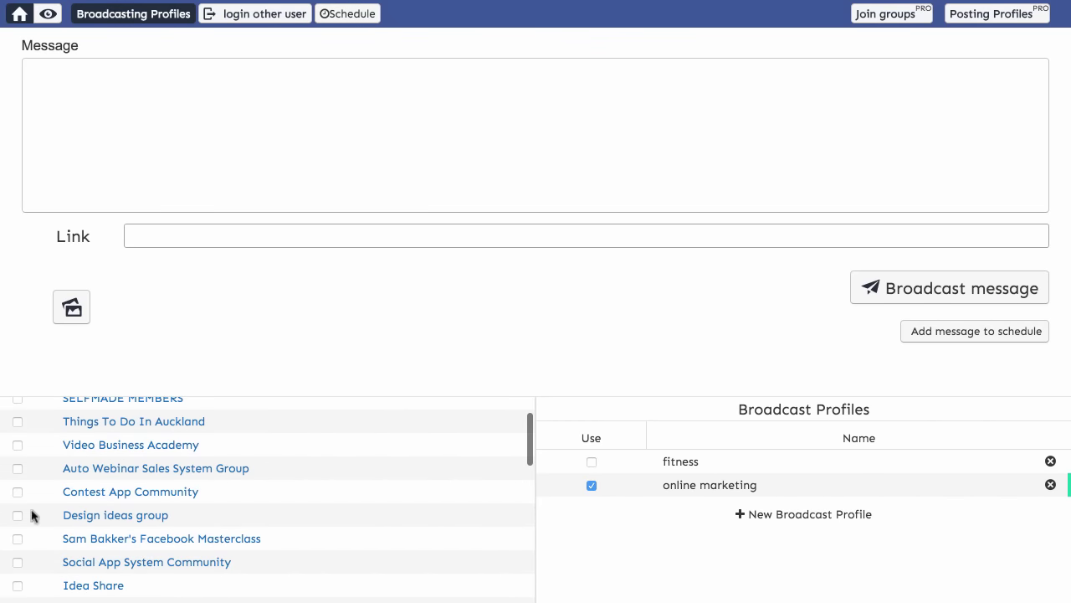
{"action": "left_click", "coordinate": [18, 469]}
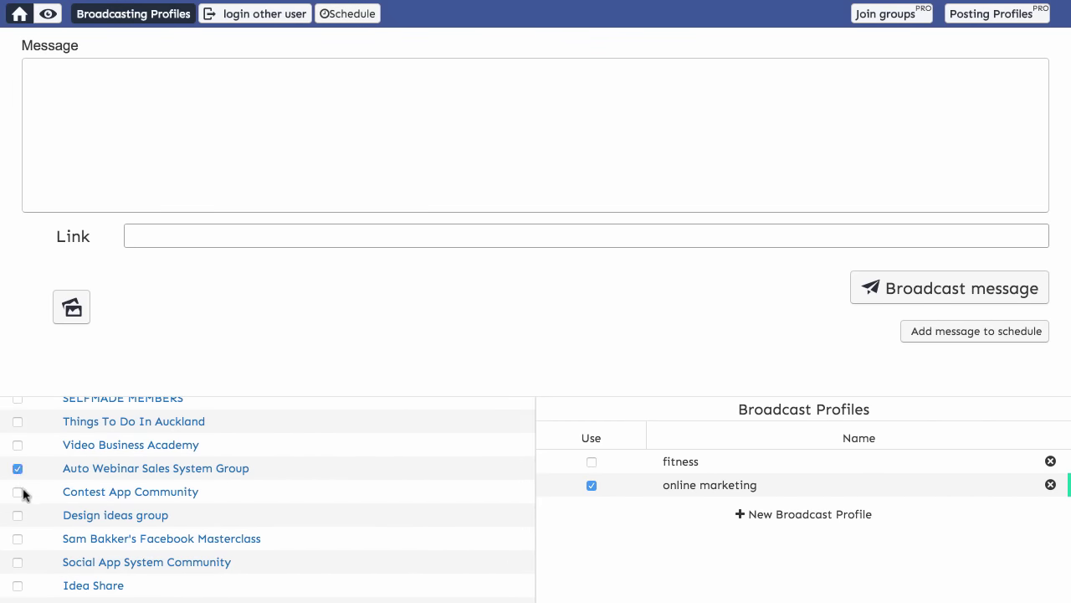
{"action": "scroll", "coordinate": [23, 494], "scroll_direction": "down", "scroll_amount": 10}
{"action": "scroll", "coordinate": [23, 494], "scroll_direction": "down", "scroll_amount": 3}
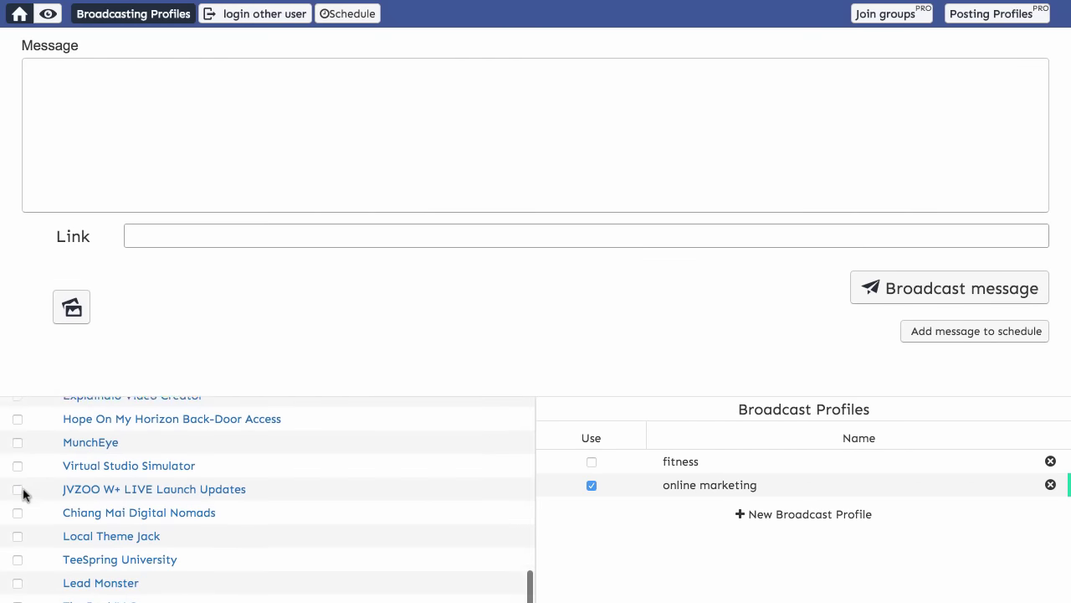
{"action": "scroll", "coordinate": [23, 494], "scroll_direction": "up", "scroll_amount": 5}
{"action": "scroll", "coordinate": [22, 494], "scroll_direction": "up", "scroll_amount": 4}
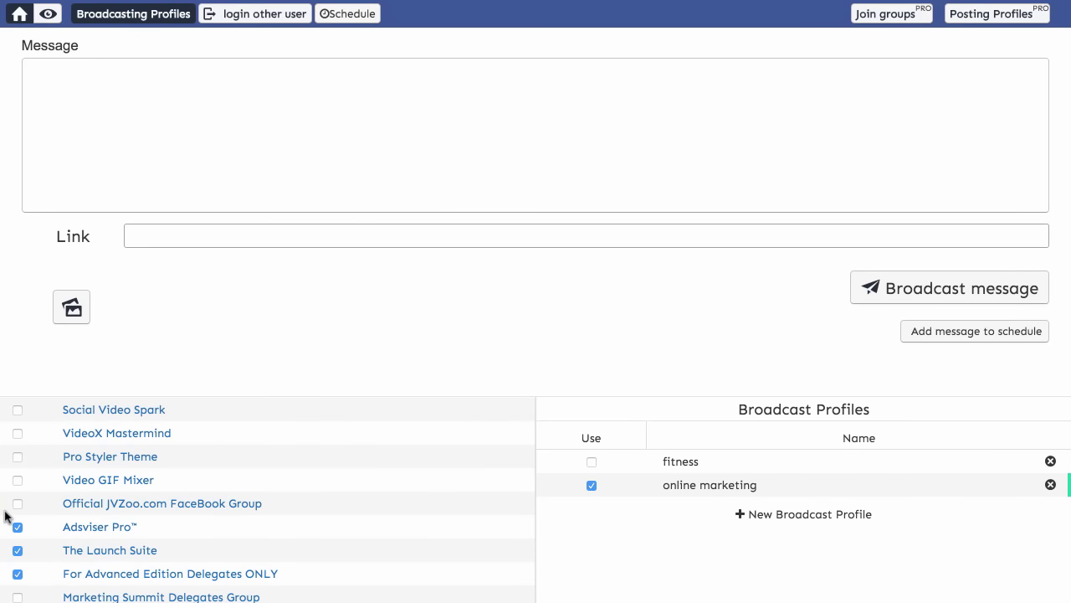
{"action": "left_click", "coordinate": [18, 410]}
{"action": "left_click", "coordinate": [18, 433]}
Write the message 'Hey has anyone seen this? What did you think?'
{"action": "scroll", "coordinate": [43, 480], "scroll_direction": "up", "scroll_amount": 4}
{"action": "left_click", "coordinate": [192, 168]}
{"action": "type", "text": "Hey "}
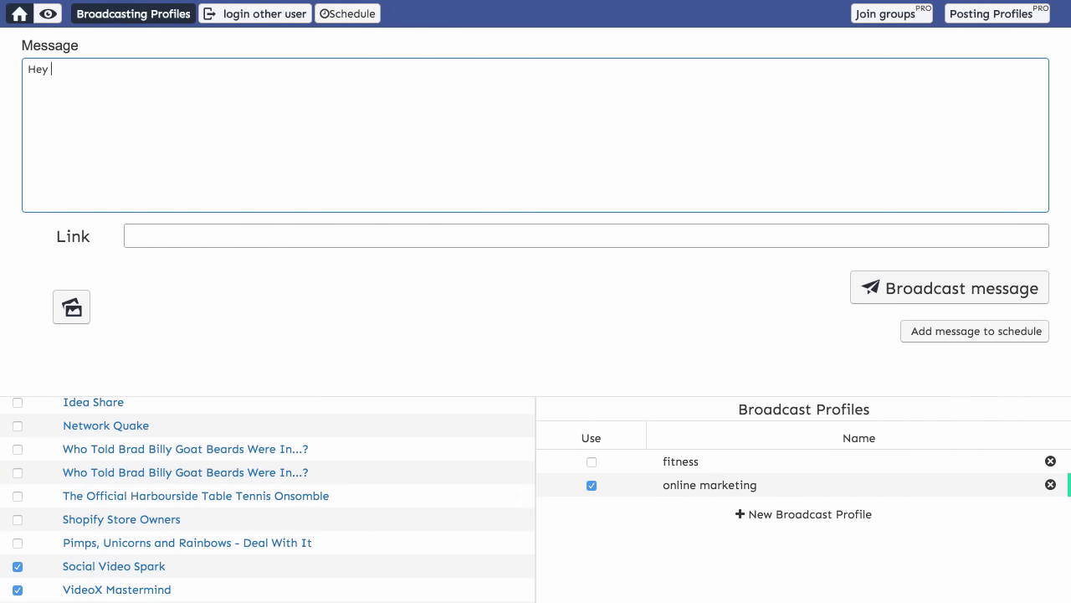
{"action": "type", "text": "has anyone seen this? What did you  think?"}
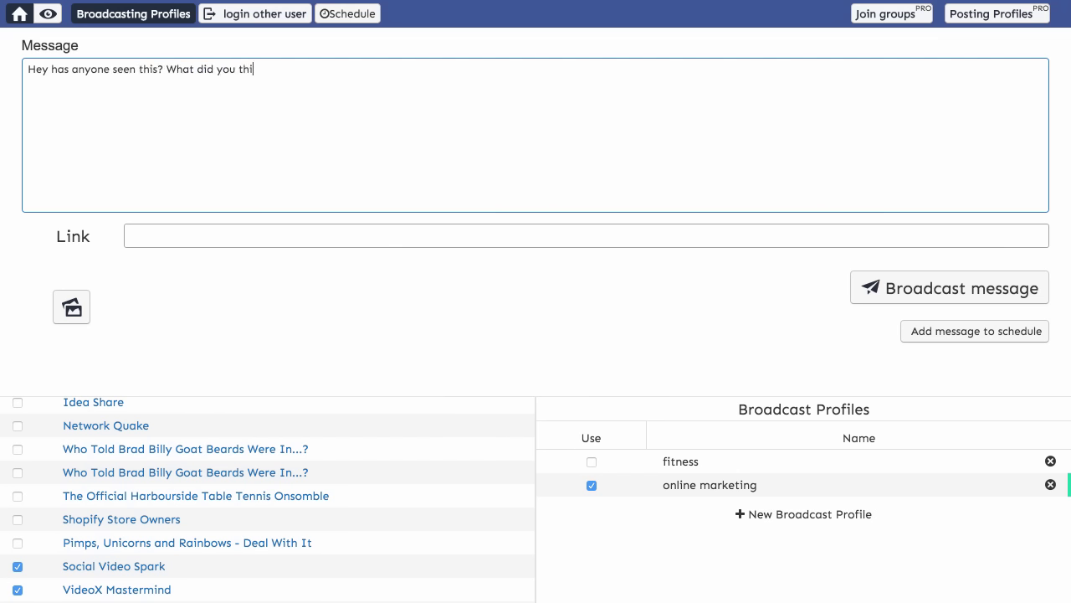
{"action": "left_click", "coordinate": [222, 229]}
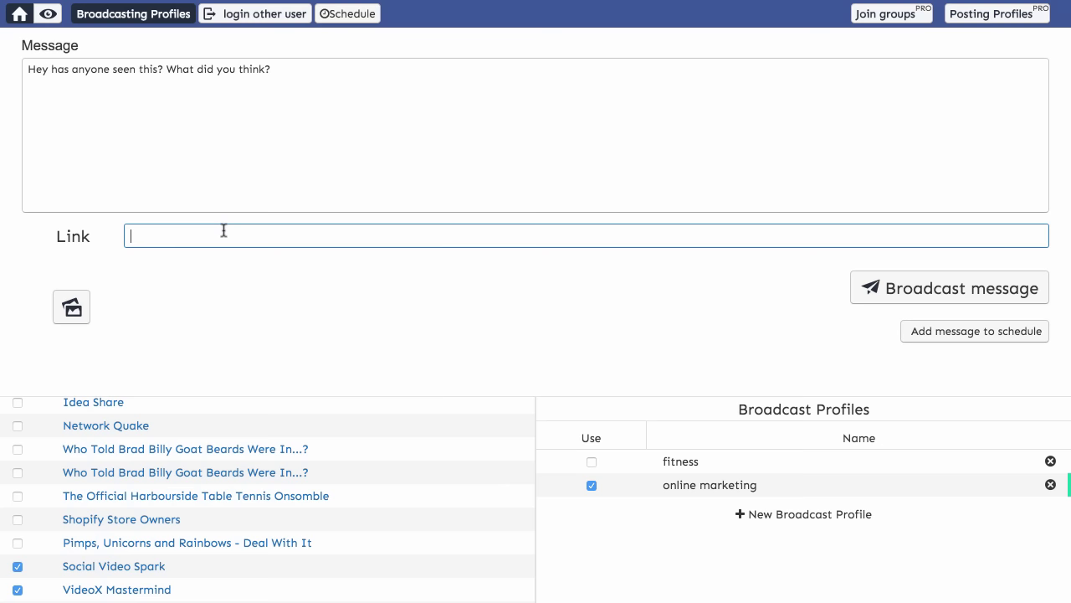
{"action": "type", "text": "http://google.com"}
{"action": "left_click", "coordinate": [267, 318]}
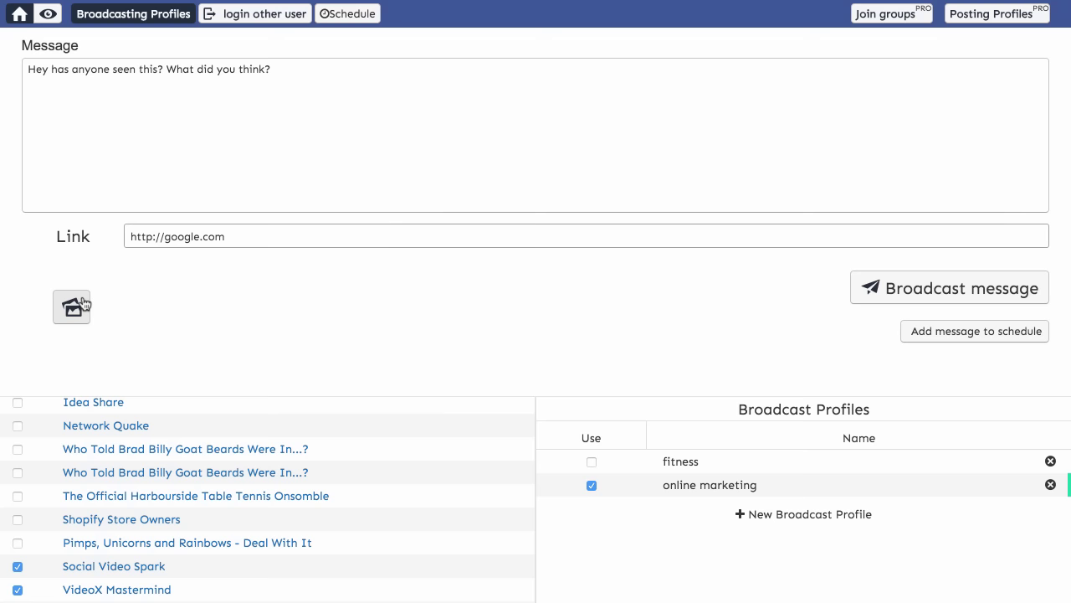
{"action": "left_click", "coordinate": [986, 332]}
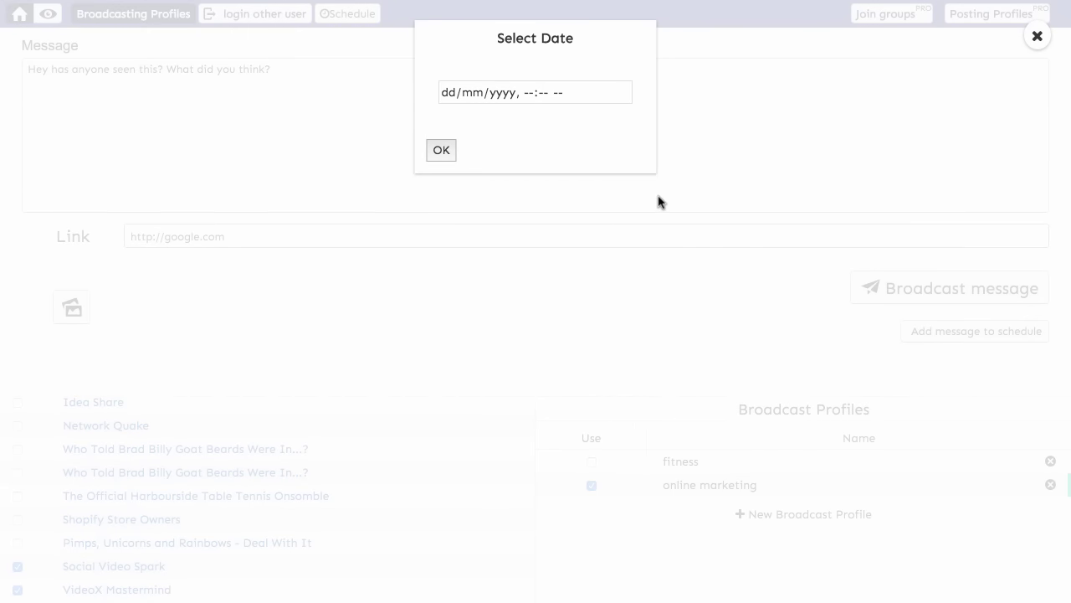
{"action": "left_click", "coordinate": [1038, 36]}
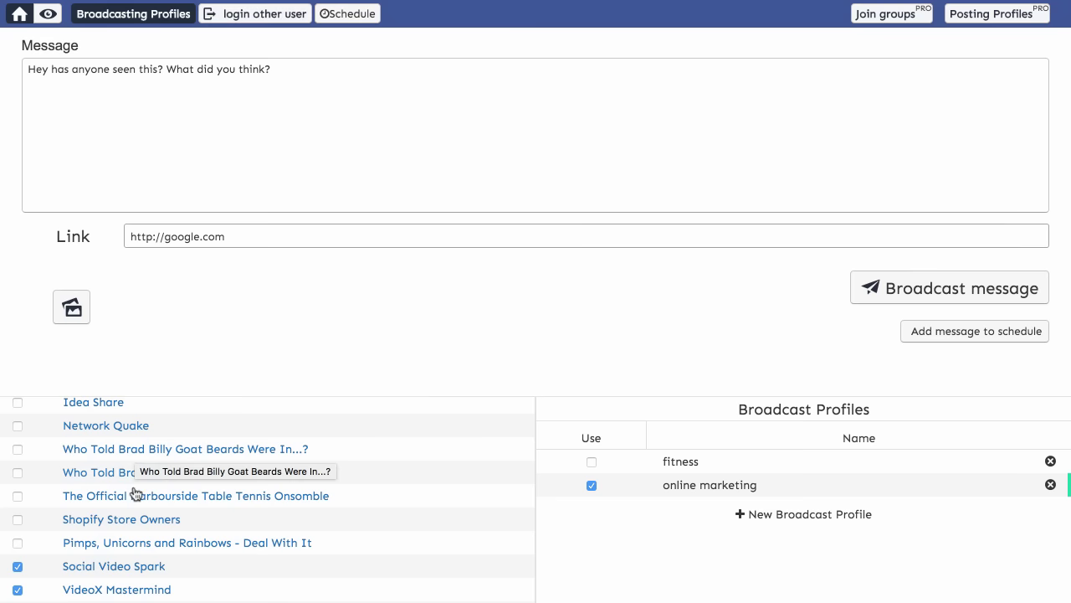
Add a broadcast profile named 'health', ending with fitness, online marketing and health all unticked
{"action": "scroll", "coordinate": [138, 502], "scroll_direction": "down", "scroll_amount": 2}
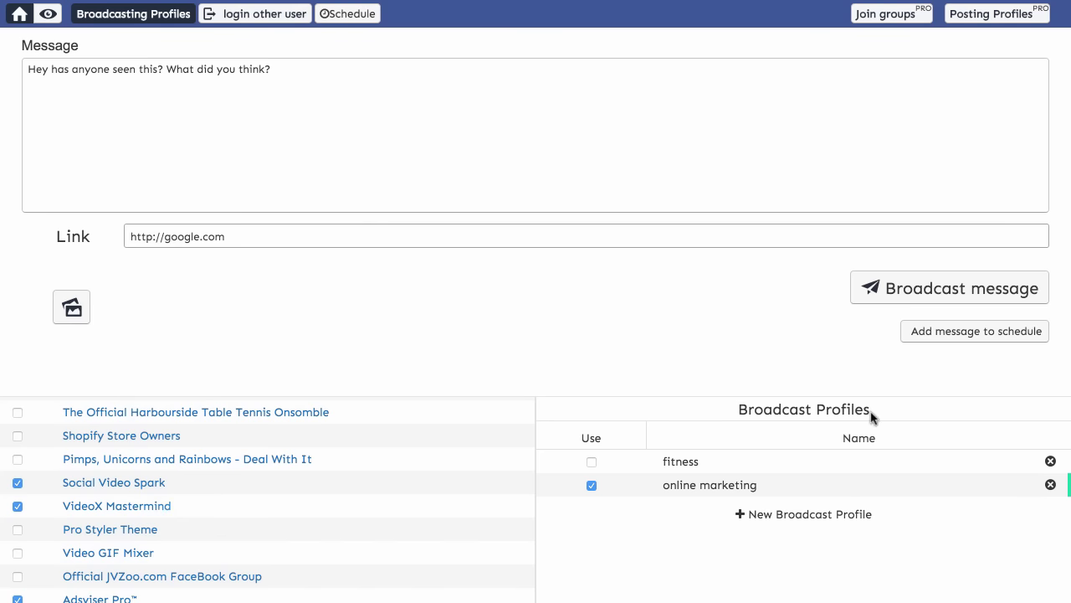
{"action": "left_click", "coordinate": [592, 462]}
{"action": "left_click", "coordinate": [592, 486]}
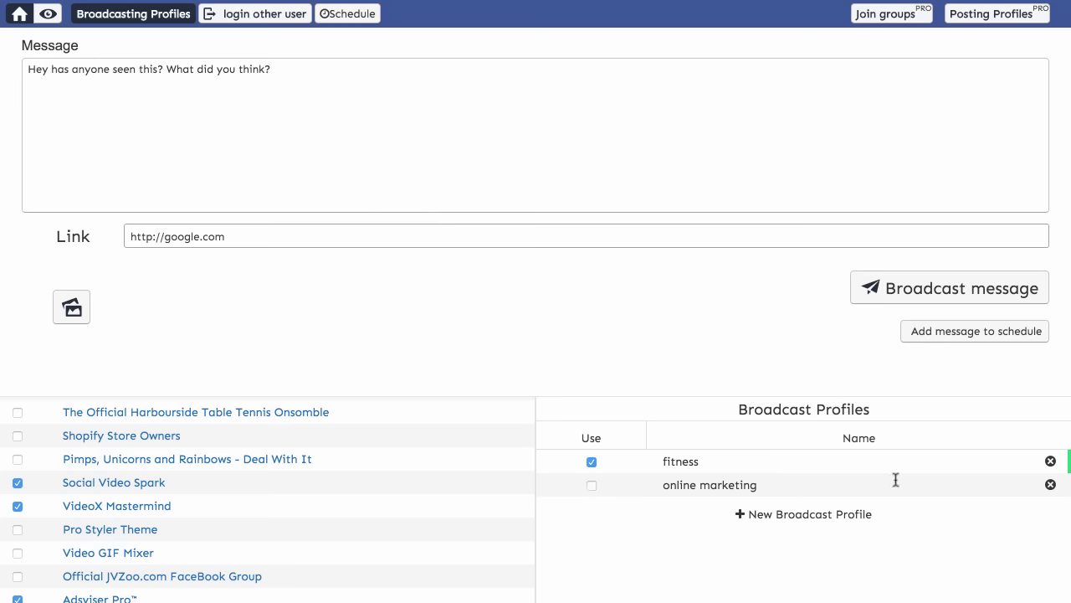
{"action": "left_click", "coordinate": [755, 513]}
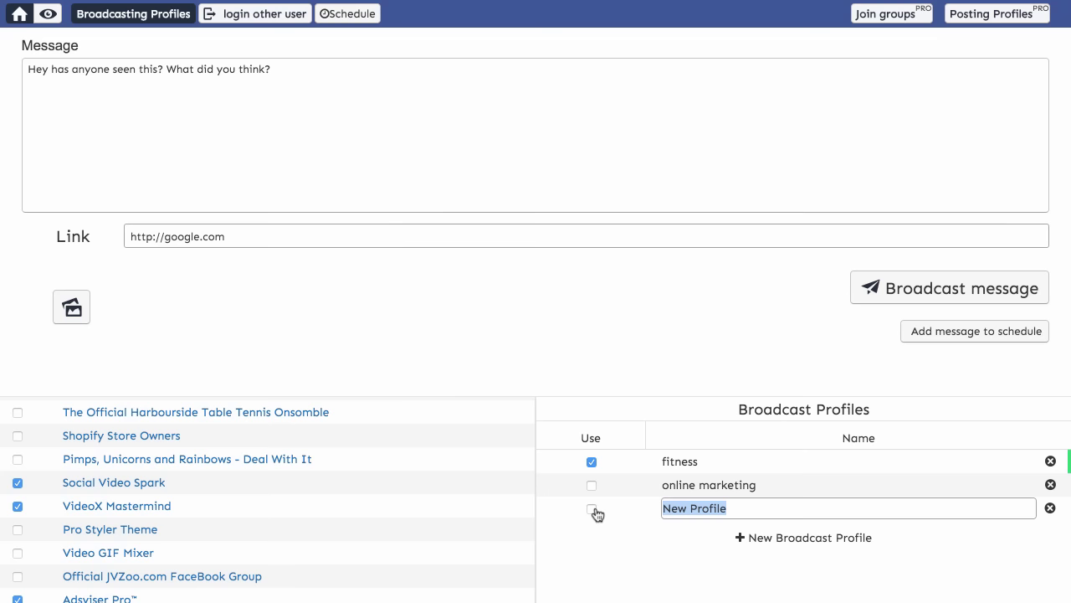
{"action": "type", "text": "health"}
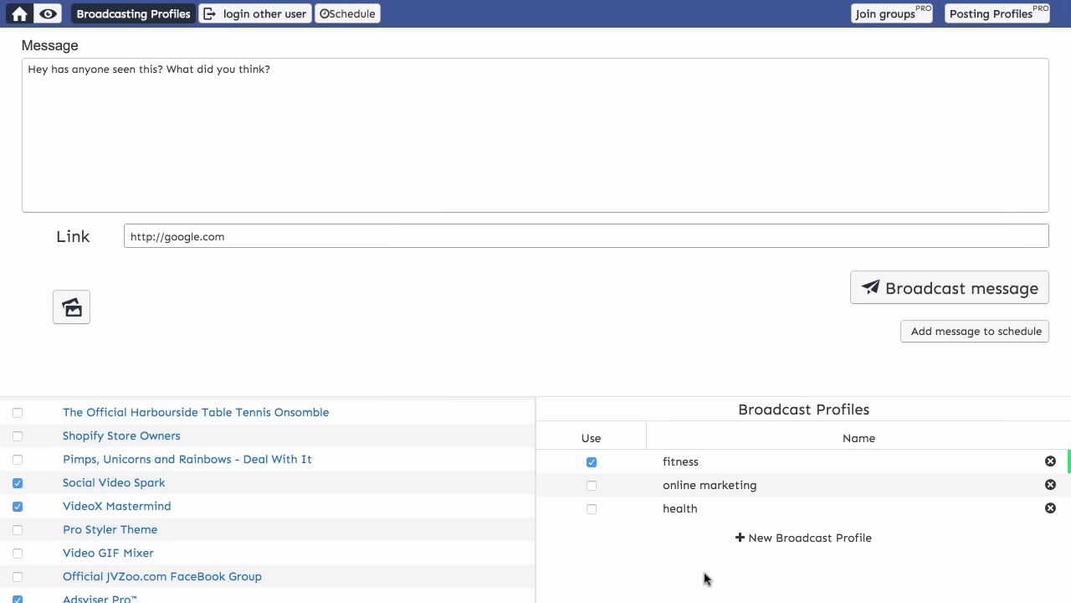
{"action": "left_click", "coordinate": [591, 461]}
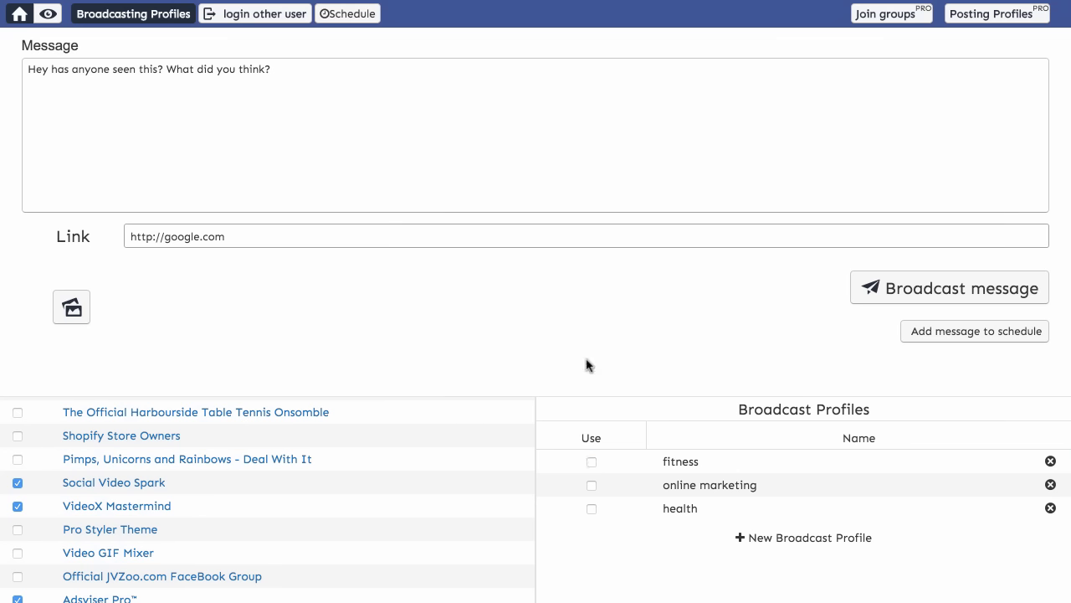